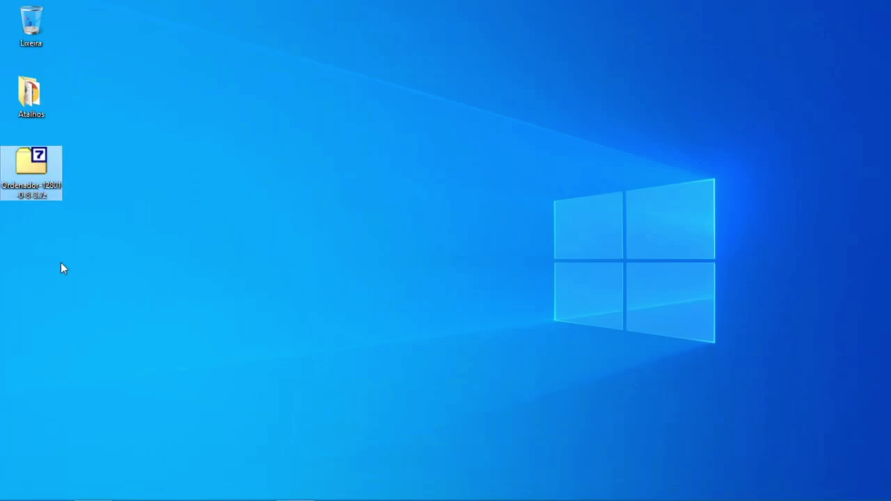
pyautogui.click(21, 242)
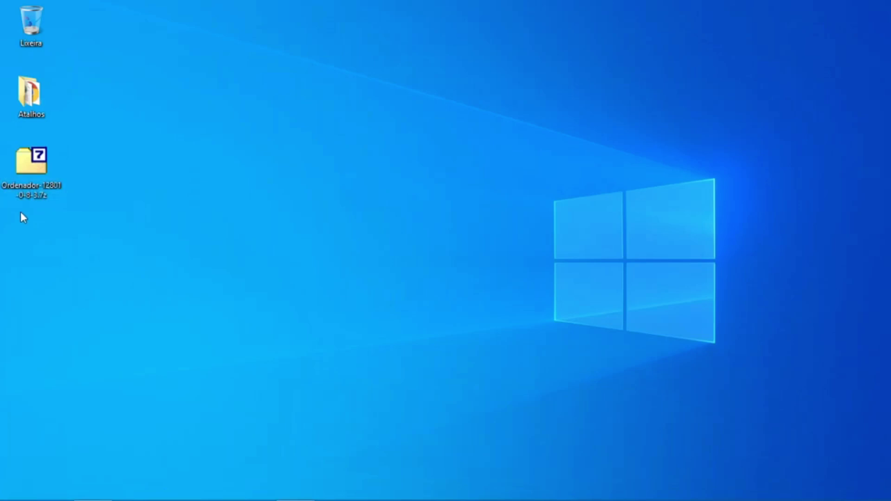
pyautogui.moveTo(21, 212); pyautogui.dragTo(103, 295)
pyautogui.click(52, 170)
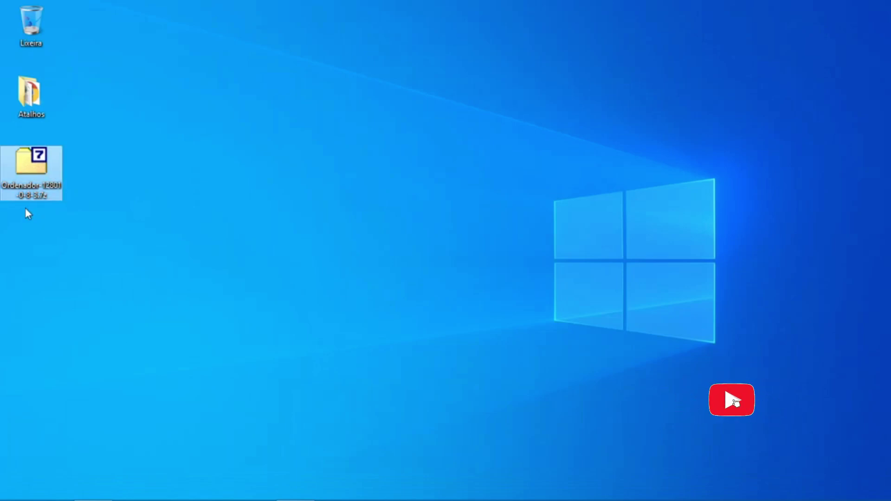
pyautogui.click(19, 224)
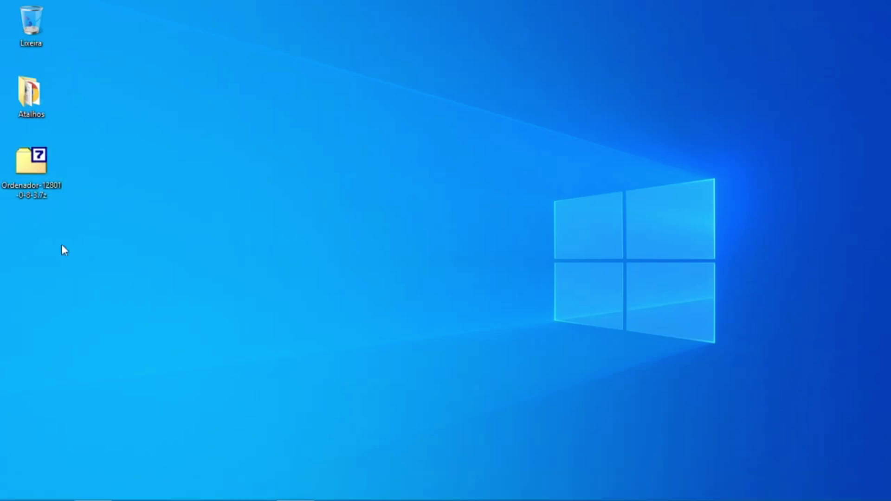
# Step: Extract the Ordenador-12801-0-8-3.7z archive on the desktop into its own folder, Ordenador-12801-0-8-3
pyautogui.click(52, 148)
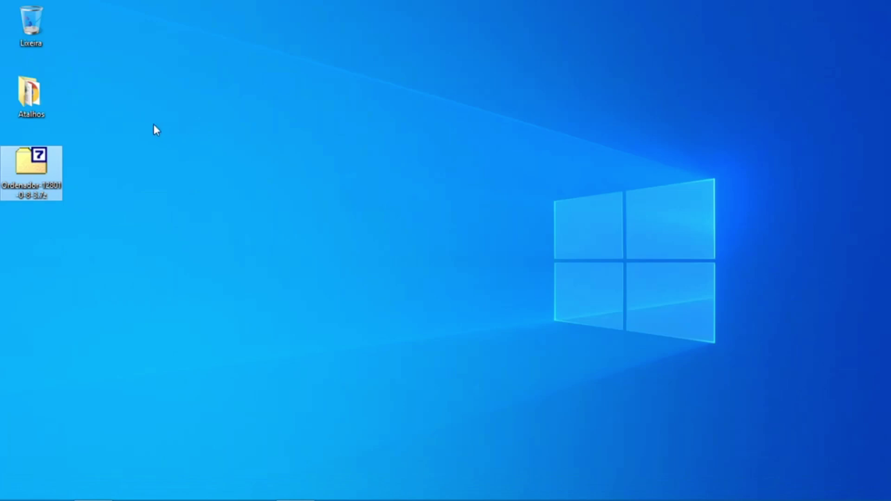
pyautogui.rightClick(31, 163)
pyautogui.moveTo(53, 183)
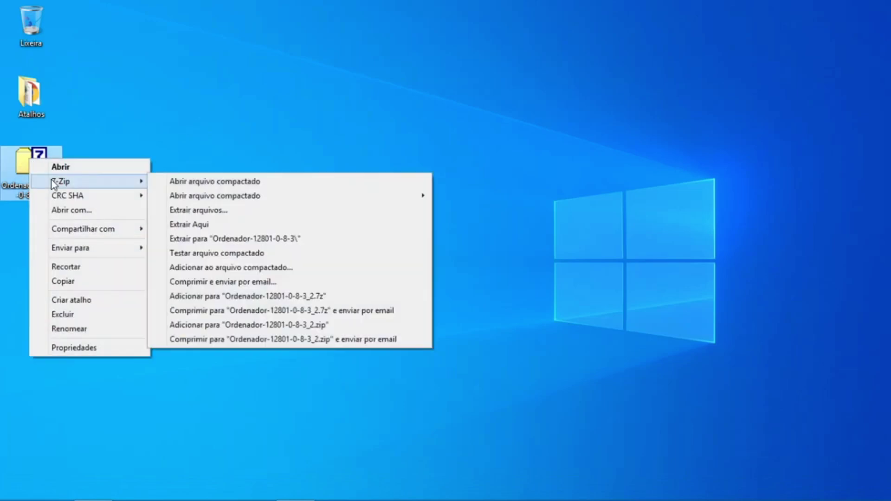
pyautogui.click(236, 241)
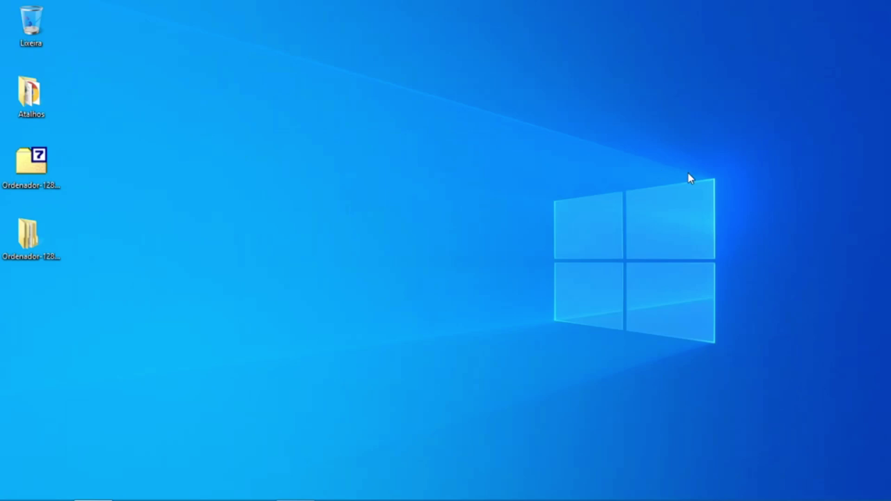
pyautogui.moveTo(713, 178); pyautogui.dragTo(106, 2)
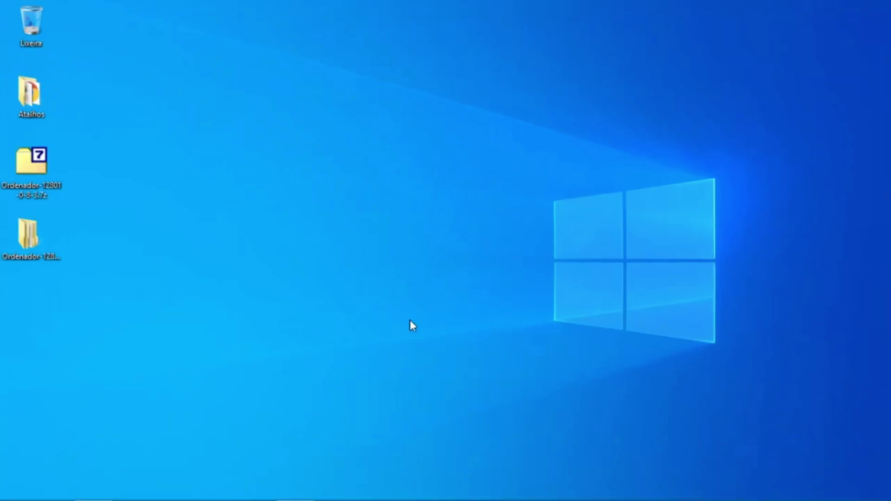
pyautogui.click(46, 189)
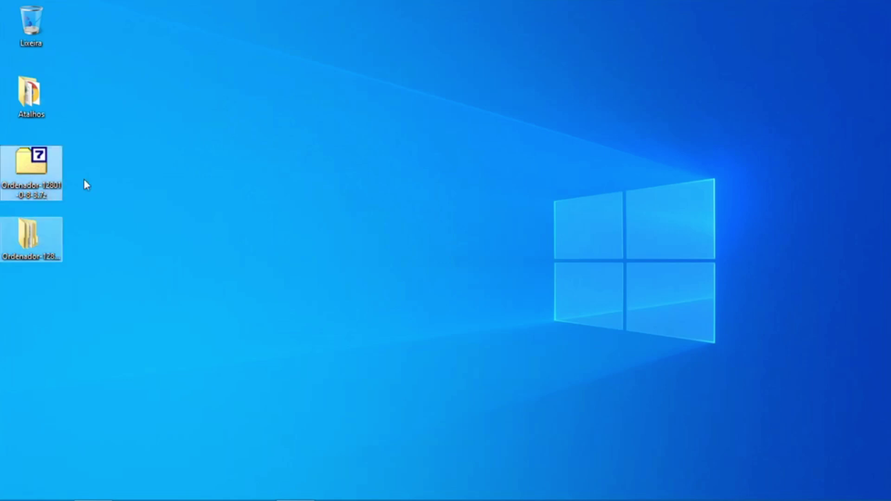
pyautogui.rightClick(55, 182)
pyautogui.moveTo(74, 210)
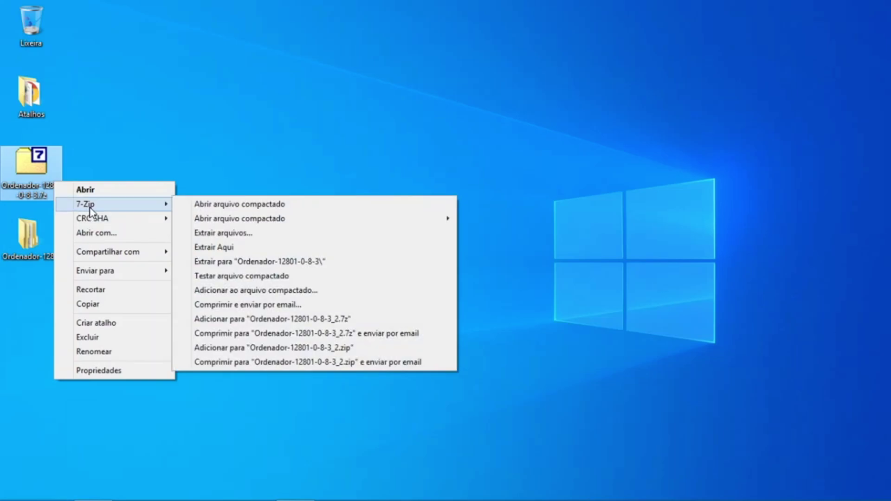
pyautogui.click(221, 34)
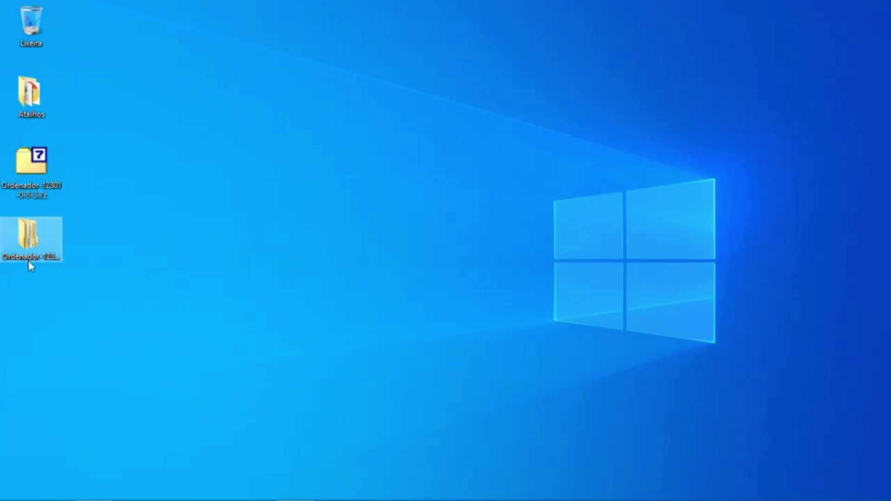
# Step: Open the extracted Ordenador-12801-0-8-3 folder and go into its Ordenador subfolder
pyautogui.click(48, 250)
pyautogui.doubleClick(48, 249)
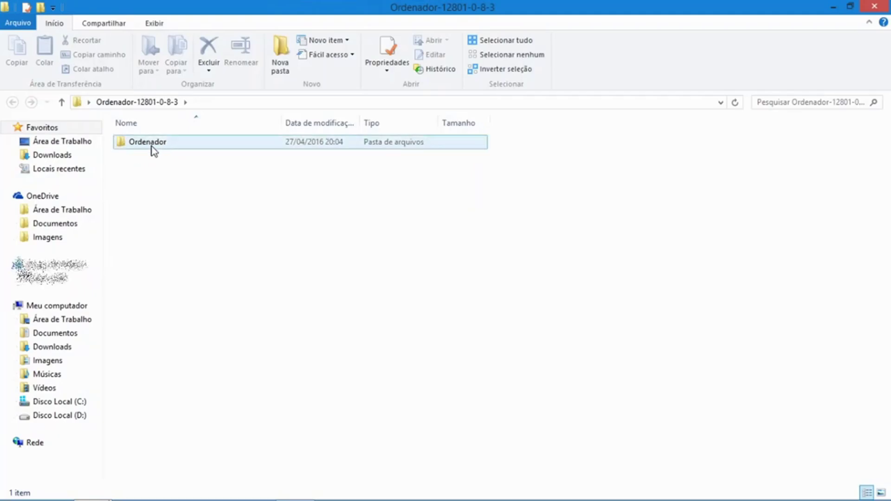
pyautogui.click(152, 147)
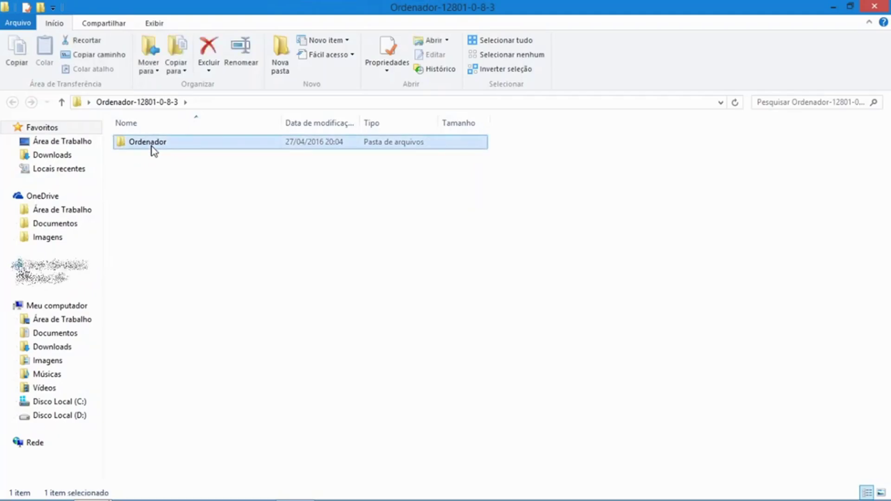
pyautogui.doubleClick(152, 146)
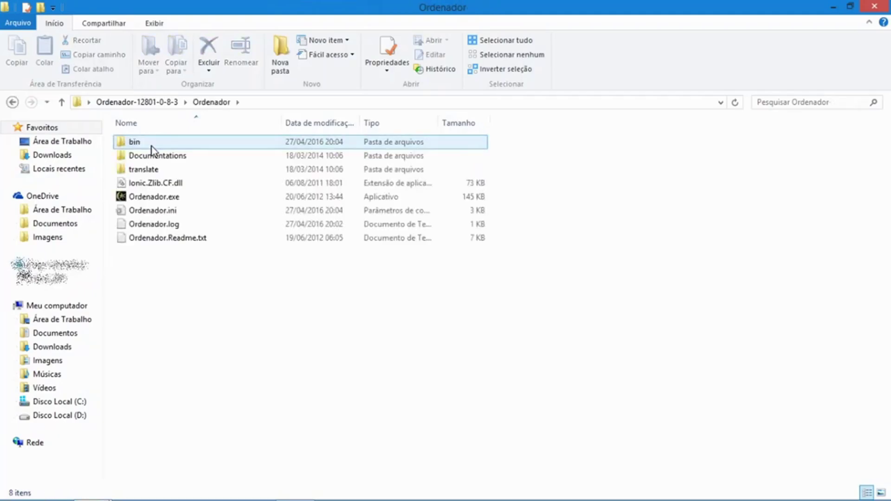
pyautogui.click(163, 199)
pyautogui.click(165, 170)
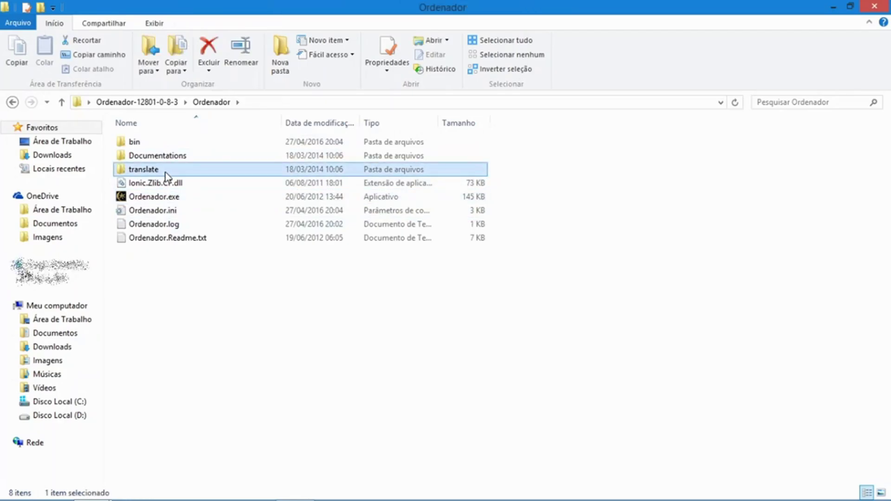
pyautogui.doubleClick(166, 172)
pyautogui.press('BackSpace')
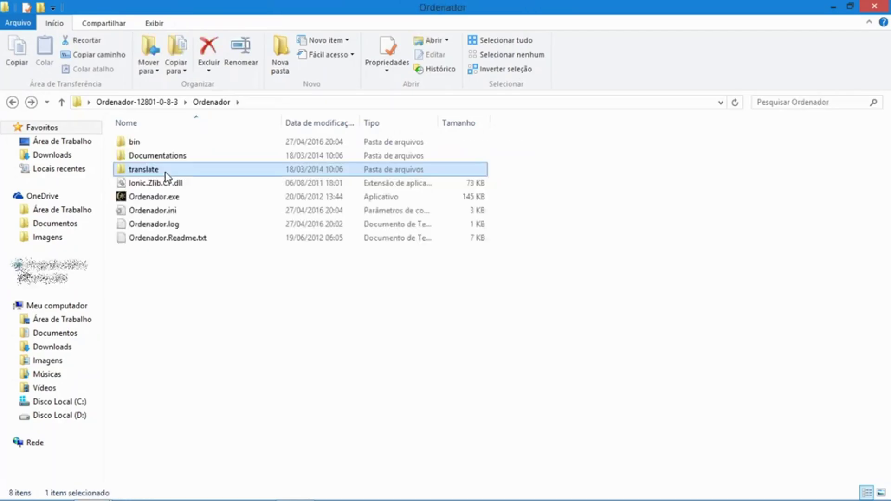
# Step: Run Ordenador.exe as administrator and allow it to start
pyautogui.click(171, 201)
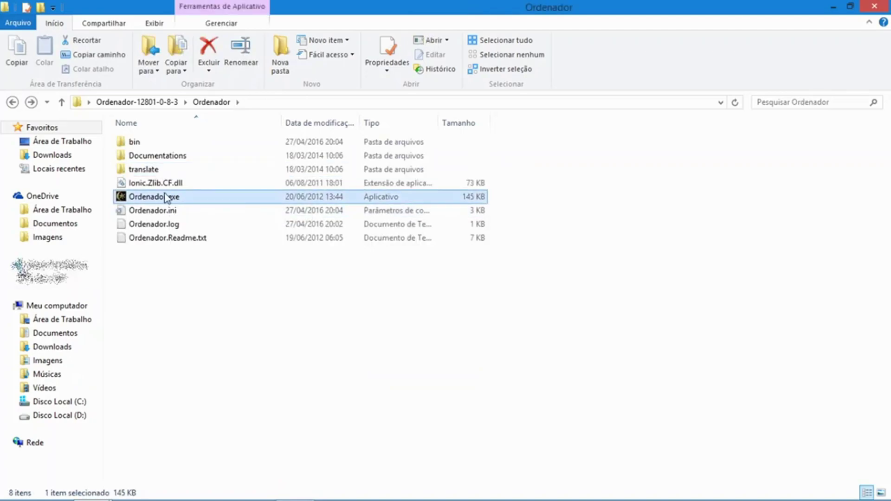
pyautogui.rightClick(159, 199)
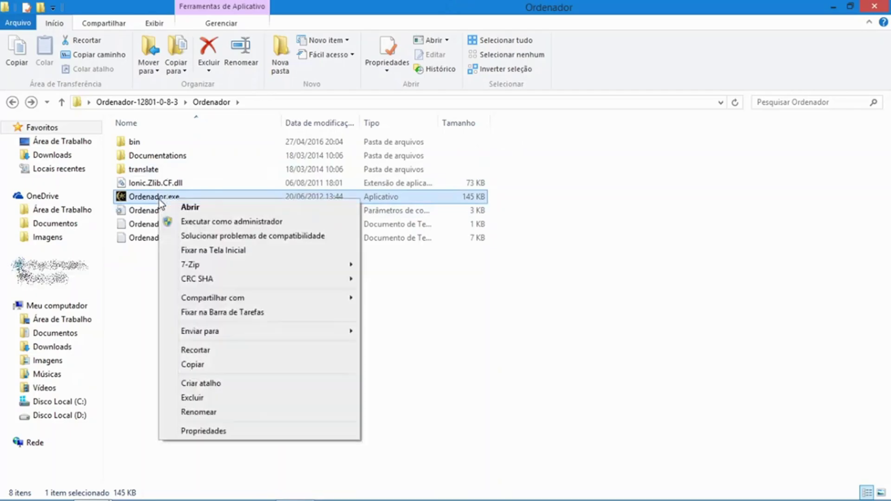
pyautogui.click(176, 221)
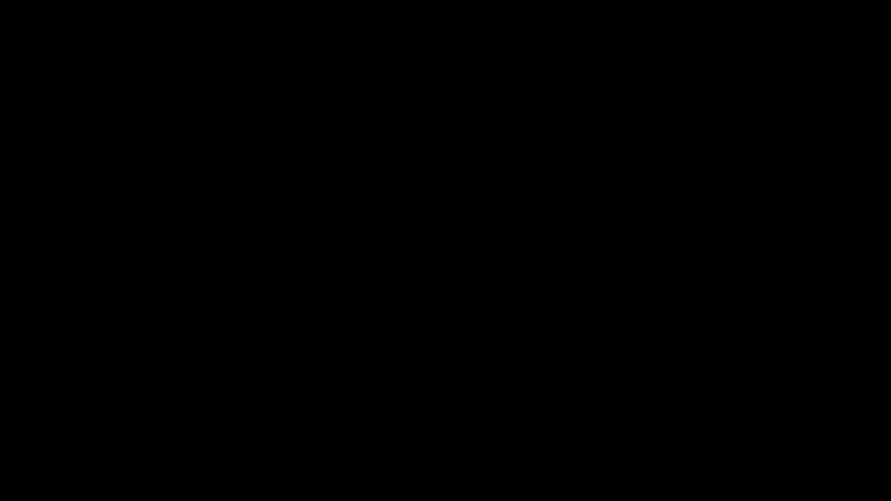
pyautogui.click(500, 270)
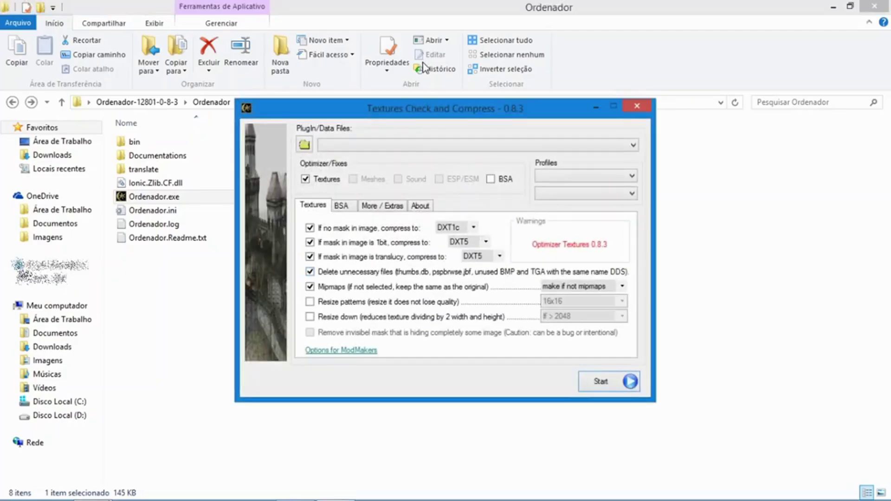
# Step: Choose the Skyrim data folder as the files to process and set the optimization profile to Maximum
pyautogui.click(387, 147)
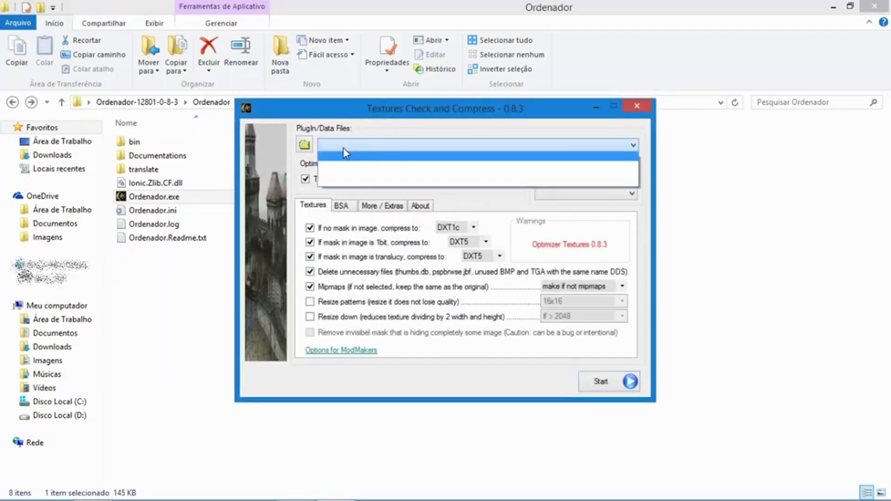
pyautogui.click(320, 156)
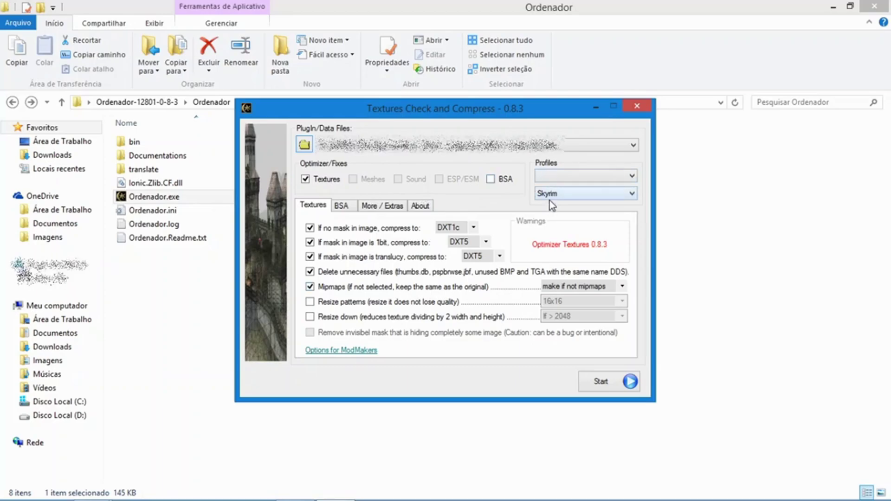
pyautogui.click(561, 175)
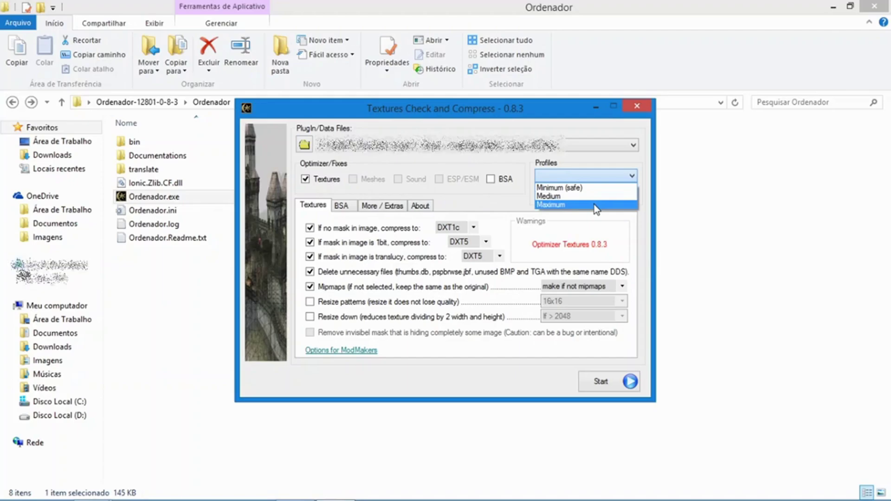
pyautogui.click(508, 204)
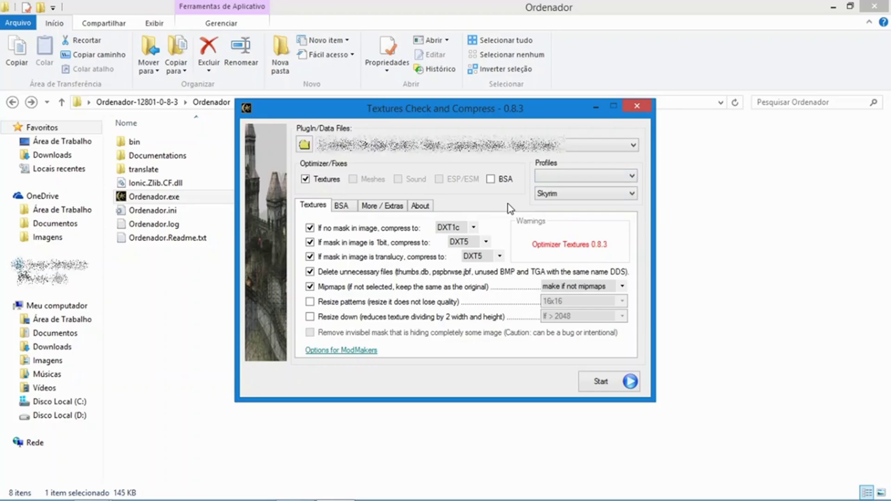
pyautogui.click(589, 176)
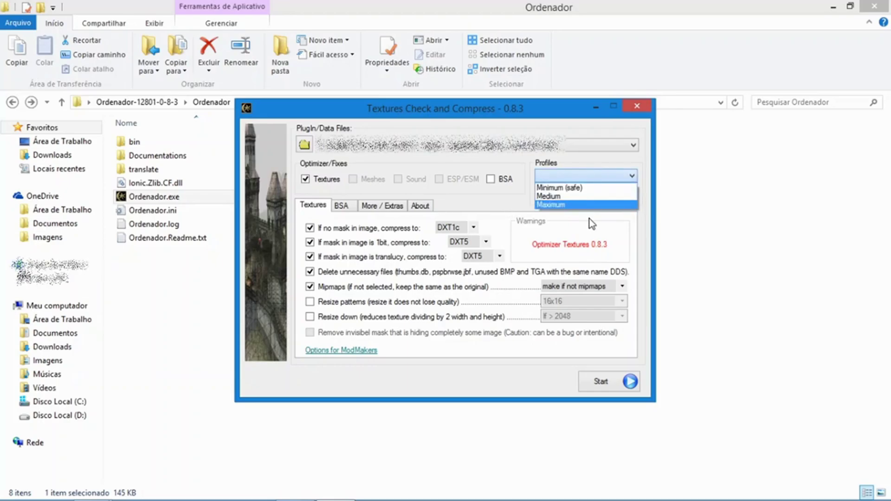
pyautogui.click(585, 204)
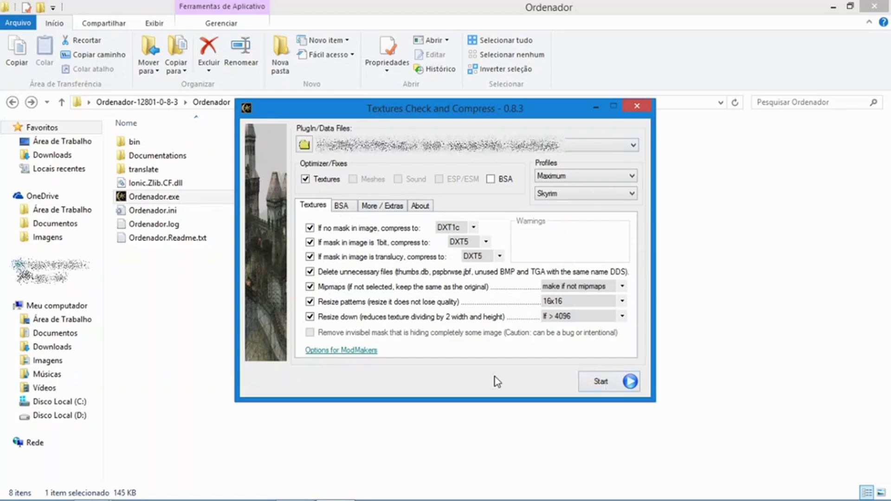
# Step: Enable BSA processing and turn on the Compress BSA option
pyautogui.click(491, 181)
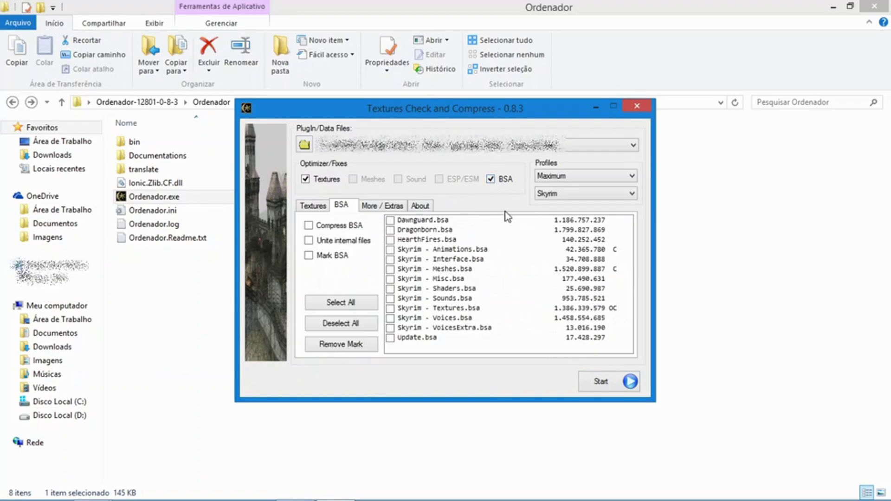
pyautogui.click(308, 226)
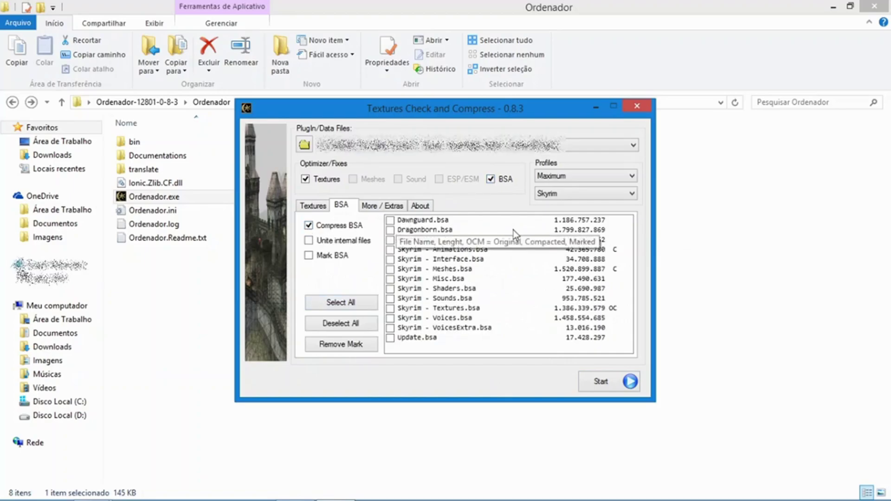
# Step: Try marking Dawnguard.bsa and Dragonborn.bsa for compression, and clear the marks again
pyautogui.doubleClick(443, 240)
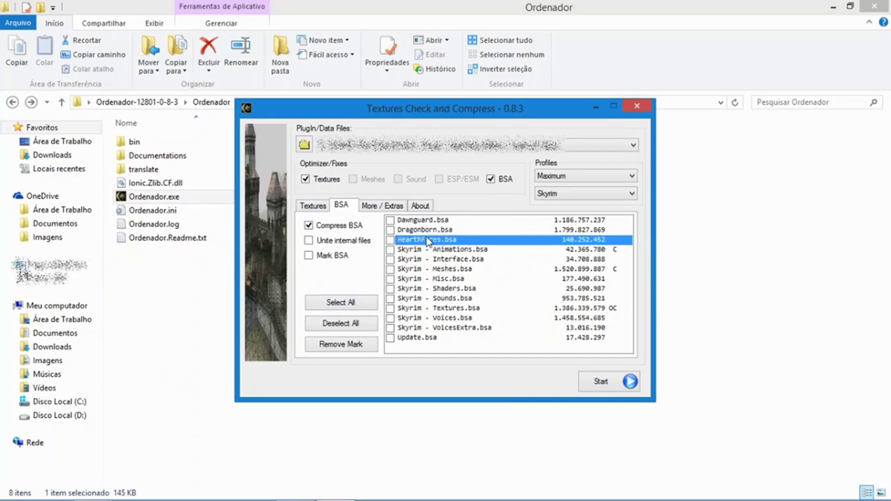
pyautogui.click(390, 221)
pyautogui.click(391, 229)
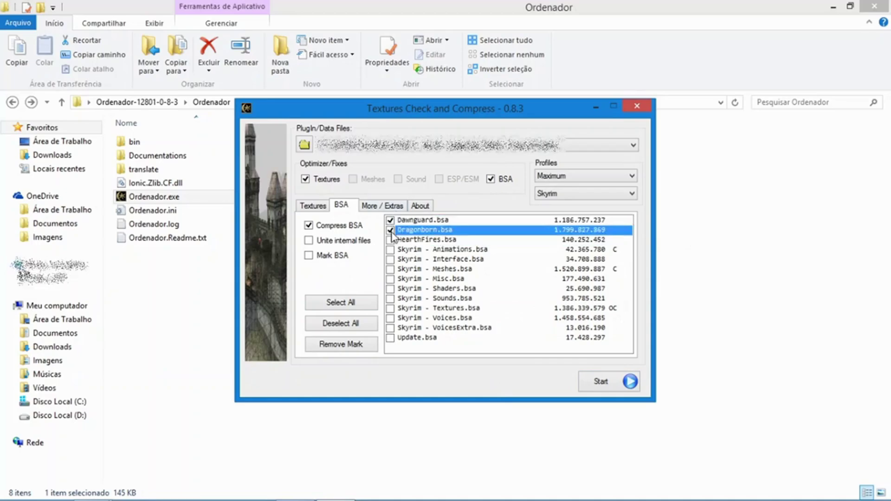
pyautogui.click(391, 222)
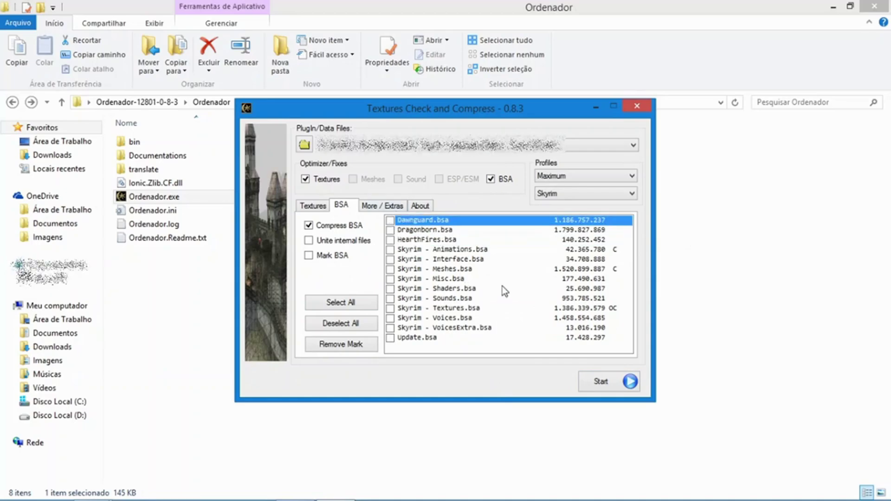
# Step: Examine the sizes and original or compacted flags of the listed BSA archives, including Dragonborn, Meshes, Textures and Voices
pyautogui.click(557, 231)
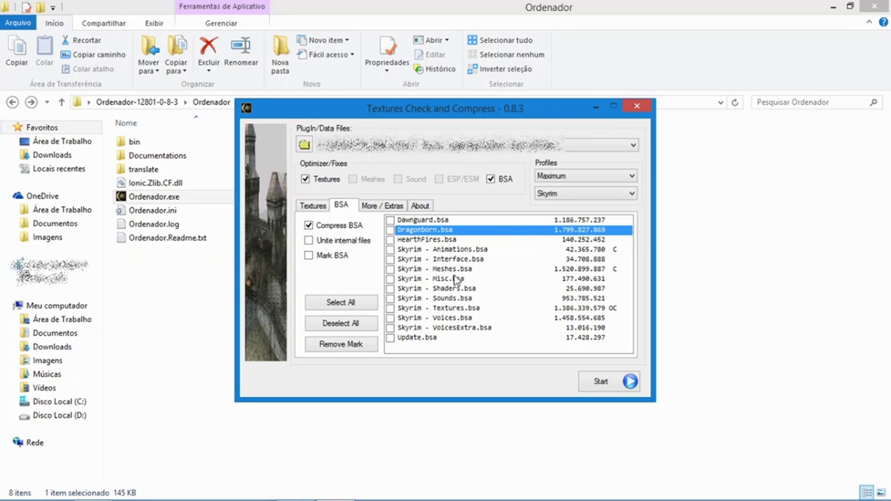
pyautogui.click(401, 270)
pyautogui.click(401, 272)
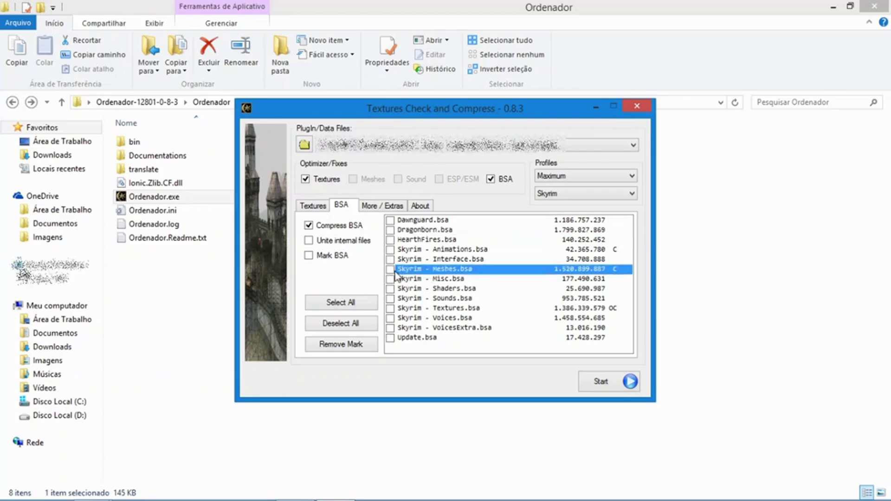
pyautogui.click(527, 308)
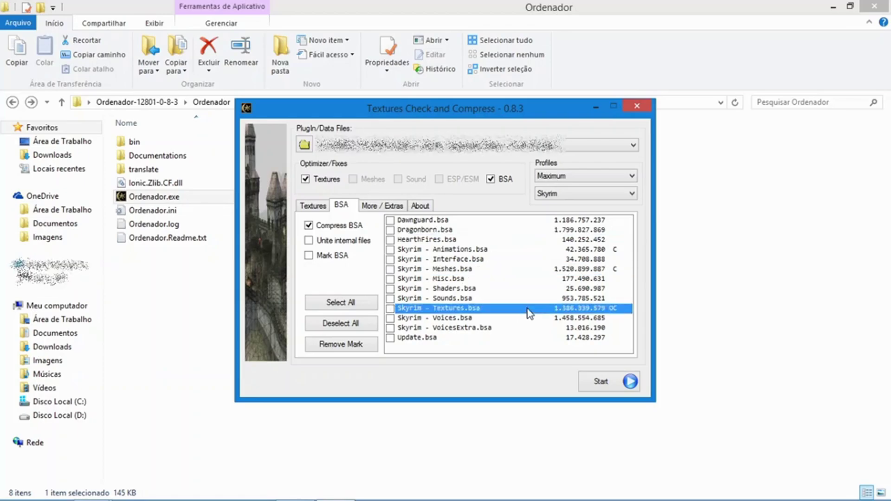
pyautogui.click(528, 320)
pyautogui.click(529, 323)
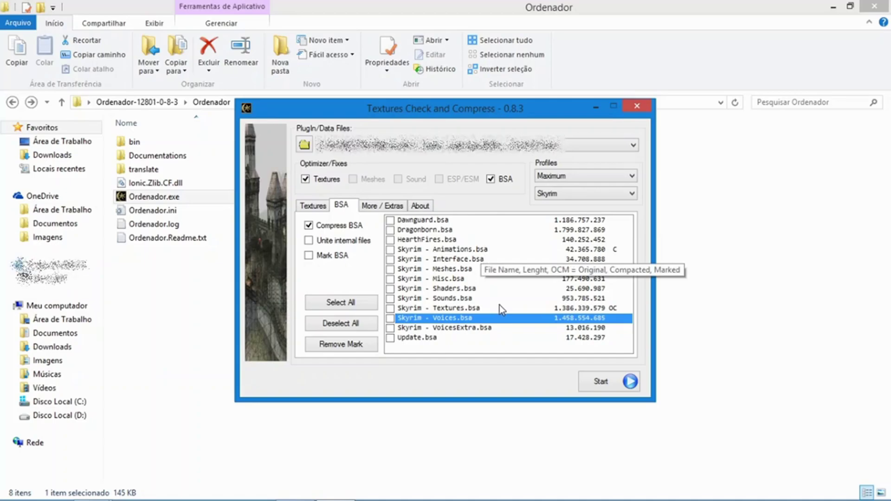
pyautogui.click(442, 221)
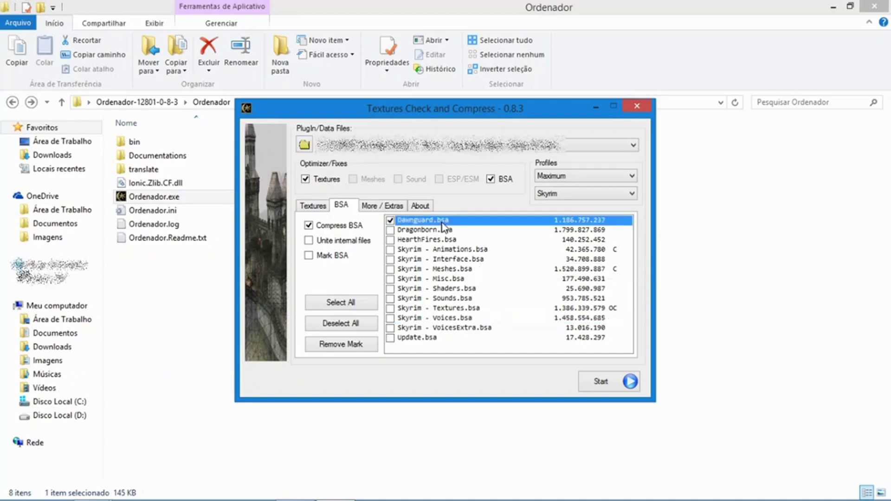
pyautogui.click(390, 220)
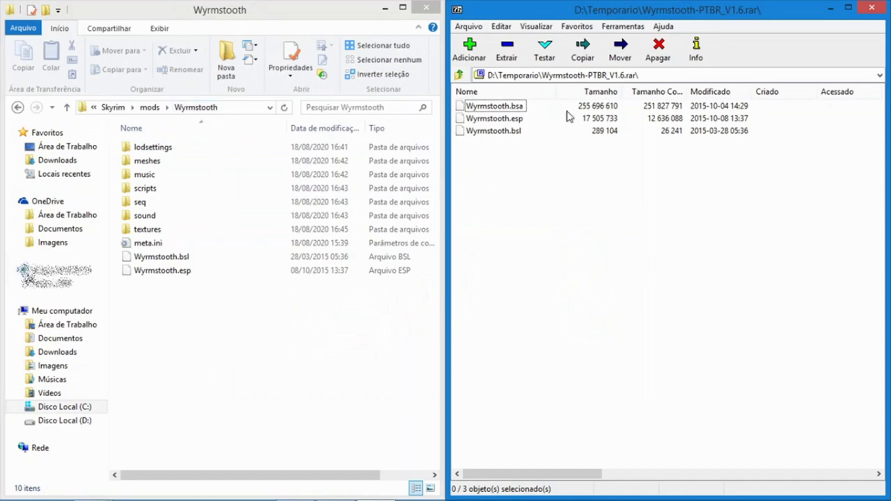
# Step: Examine the BSA, ESP and BSL files inside Wyrmstooth-PTBR_V1.6.rar beside the unpacked Wyrmstooth mod folder
pyautogui.click(505, 106)
pyautogui.click(493, 119)
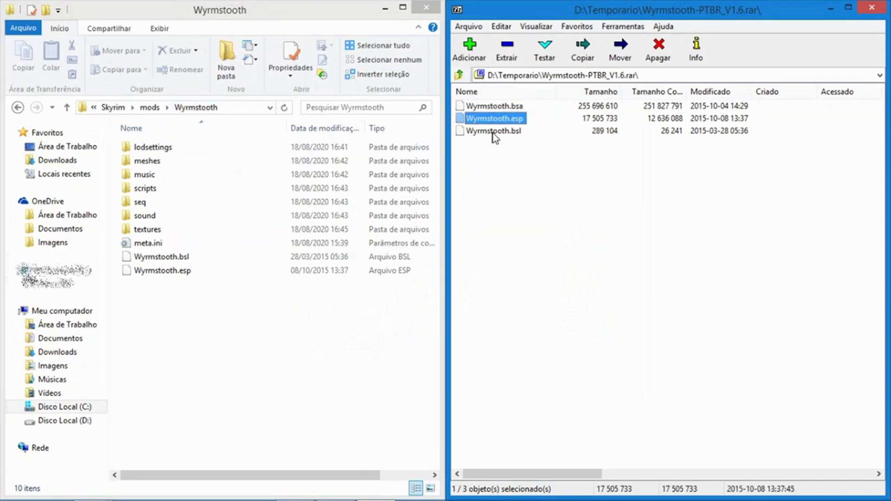
pyautogui.click(494, 132)
pyautogui.click(497, 107)
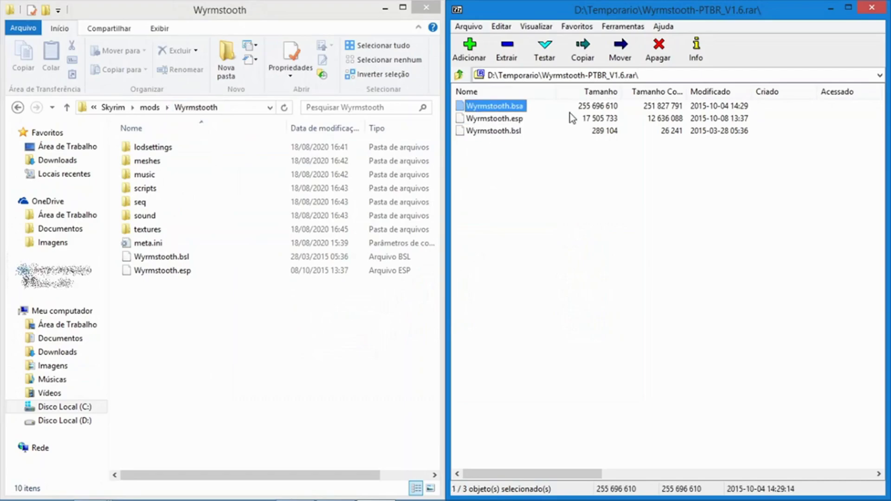